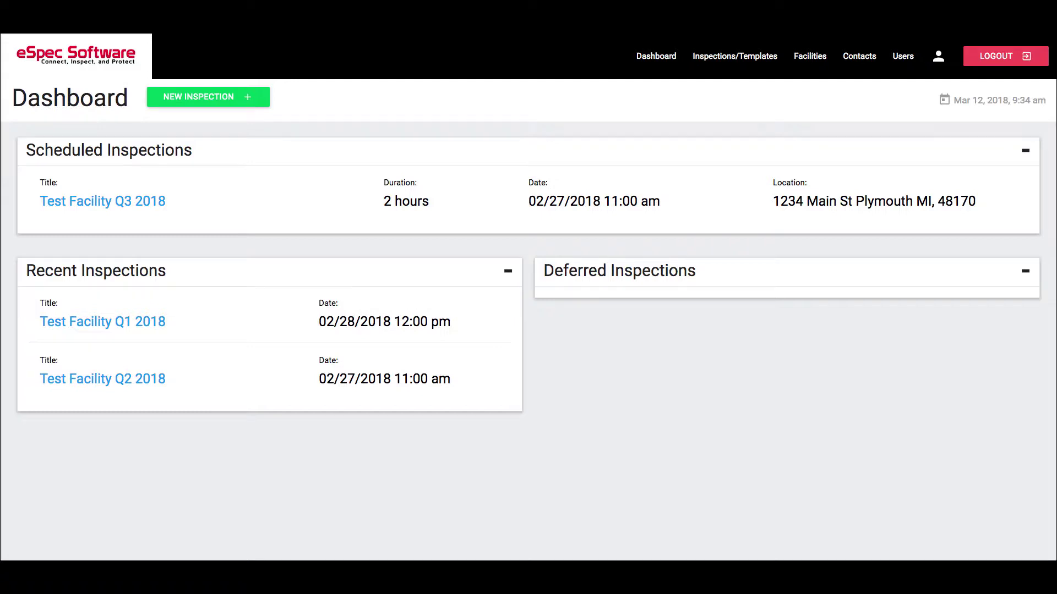
Open the My Account page from the user menu's Account Settings
{"action": "left_click", "coordinate": [940, 57]}
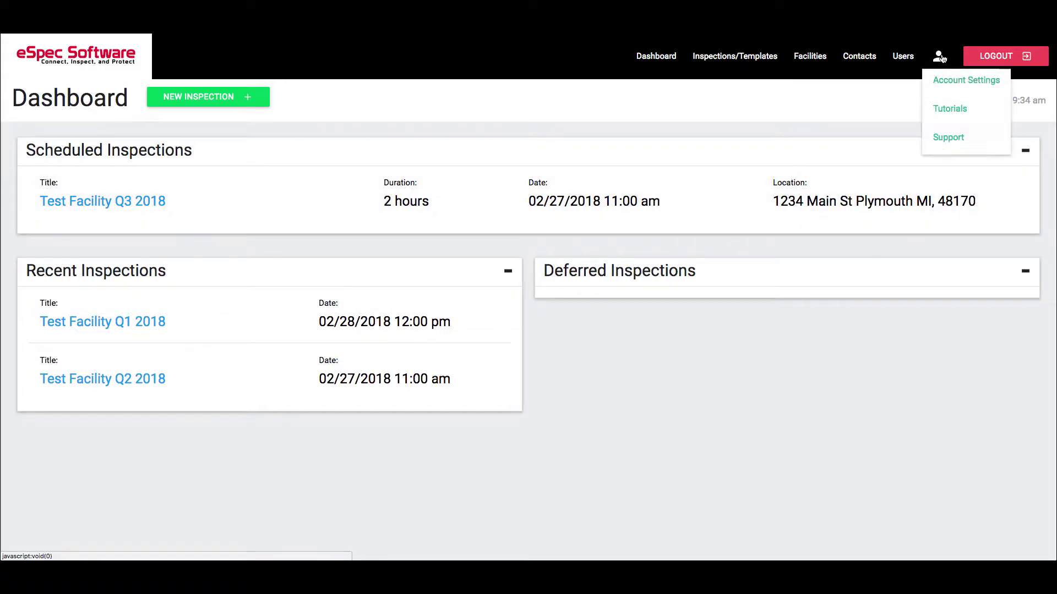
{"action": "left_click", "coordinate": [942, 80]}
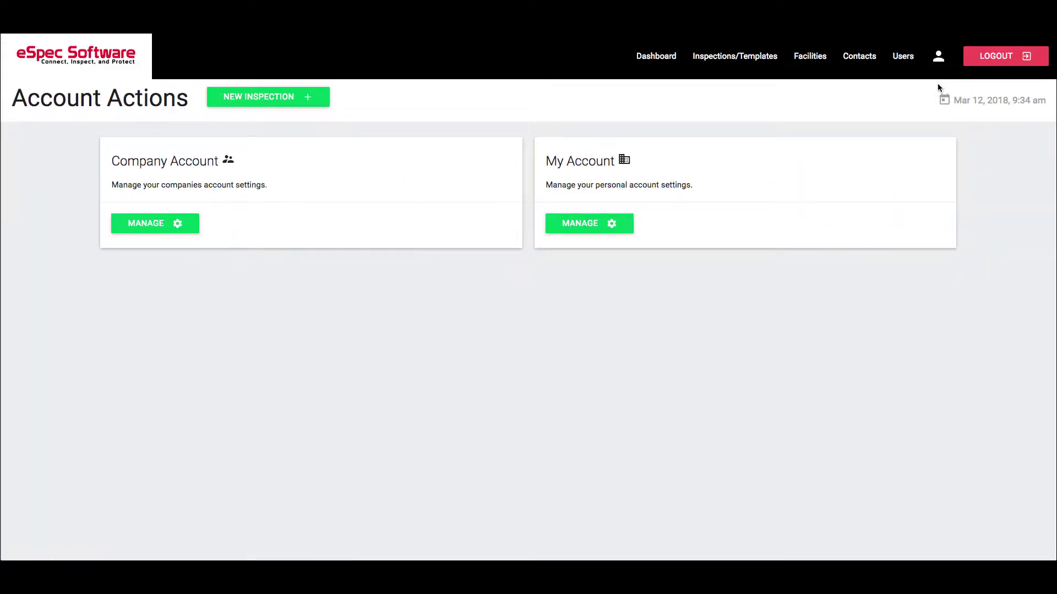
{"action": "left_click", "coordinate": [596, 229]}
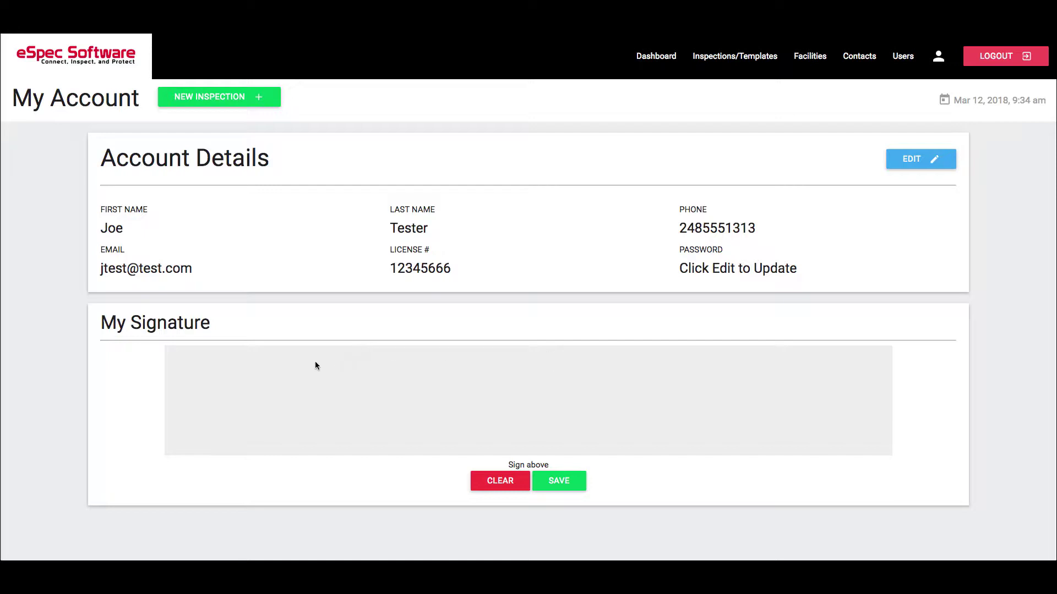
Draw a signature on the pad, redrawing twice after clearing, then save it and acknowledge success
{"action": "mouse_move", "coordinate": [275, 363]}
{"action": "left_mouse_down"}
{"action": "mouse_move", "coordinate": [252, 379]}
{"action": "mouse_move", "coordinate": [658, 362]}
{"action": "left_mouse_up"}
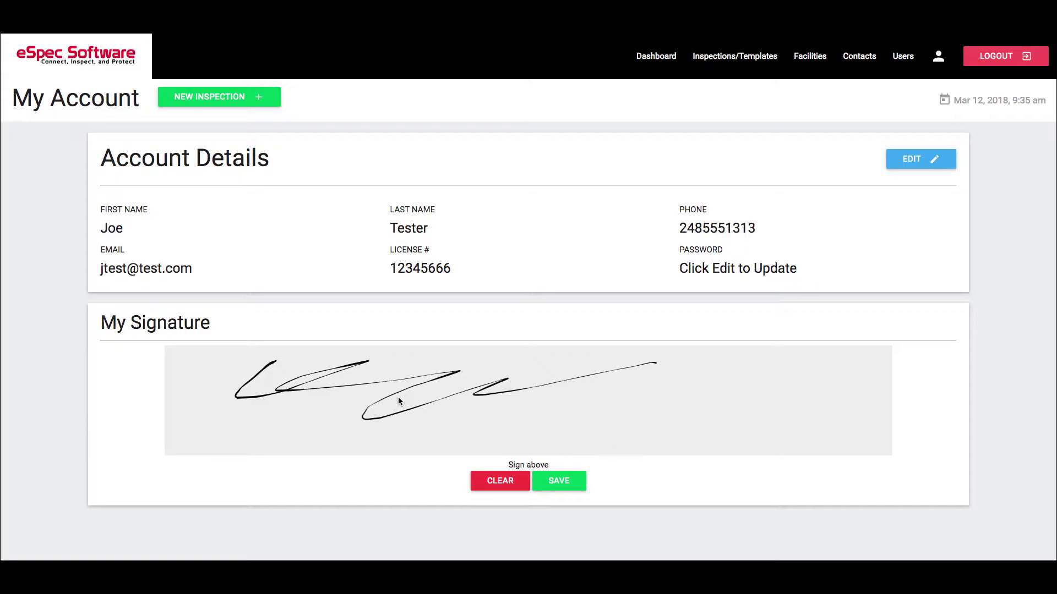
{"action": "left_click", "coordinate": [506, 486]}
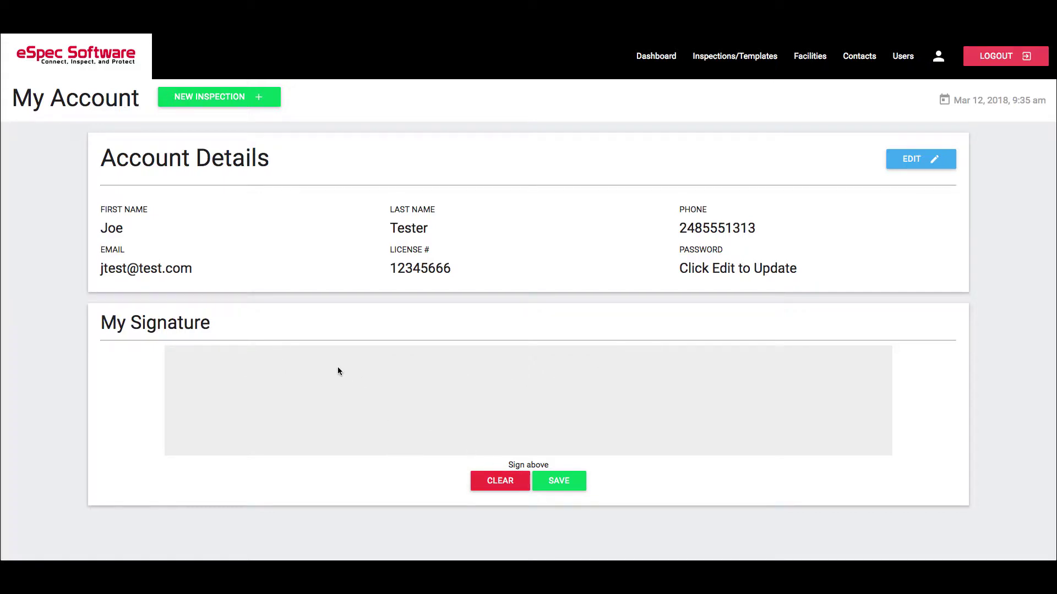
{"action": "left_click_drag", "start_coordinate": [317, 395], "coordinate": [736, 385]}
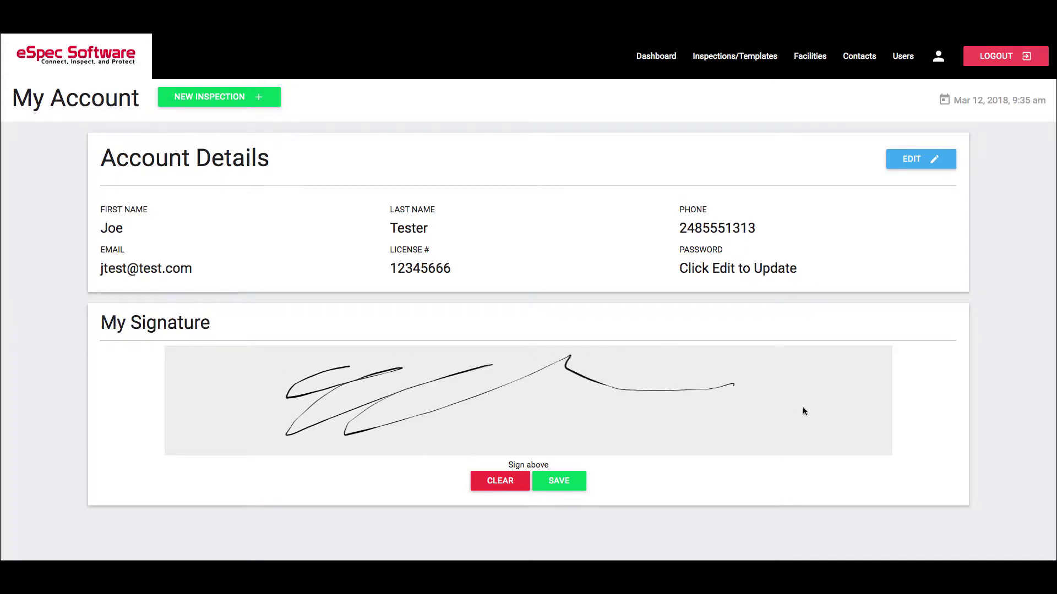
{"action": "left_click", "coordinate": [500, 482]}
{"action": "mouse_move", "coordinate": [337, 368]}
{"action": "left_mouse_down"}
{"action": "mouse_move", "coordinate": [298, 382]}
{"action": "mouse_move", "coordinate": [364, 392]}
{"action": "mouse_move", "coordinate": [801, 357]}
{"action": "left_mouse_up"}
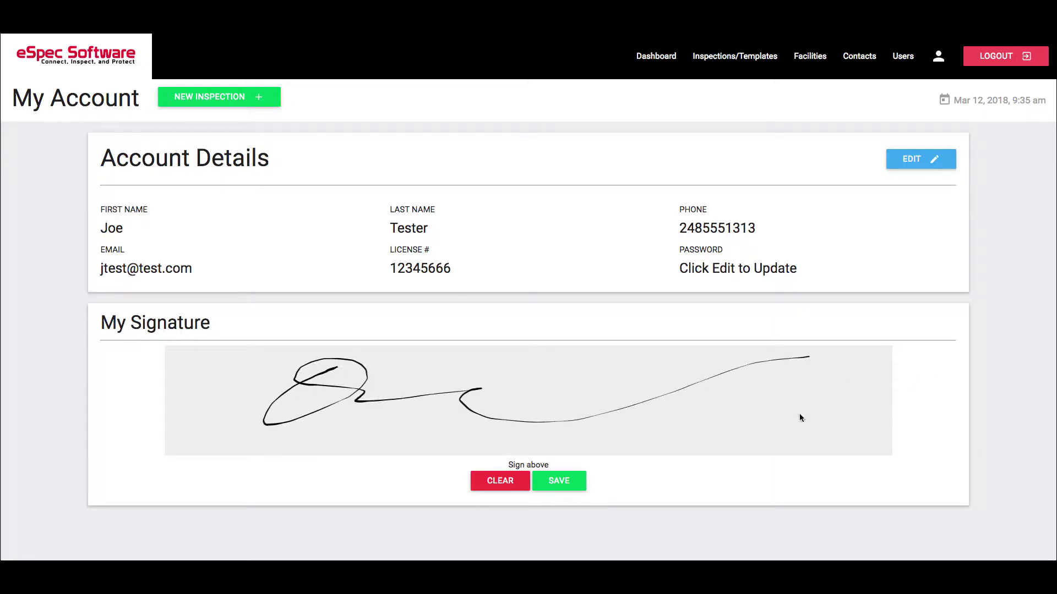
{"action": "left_click", "coordinate": [566, 483]}
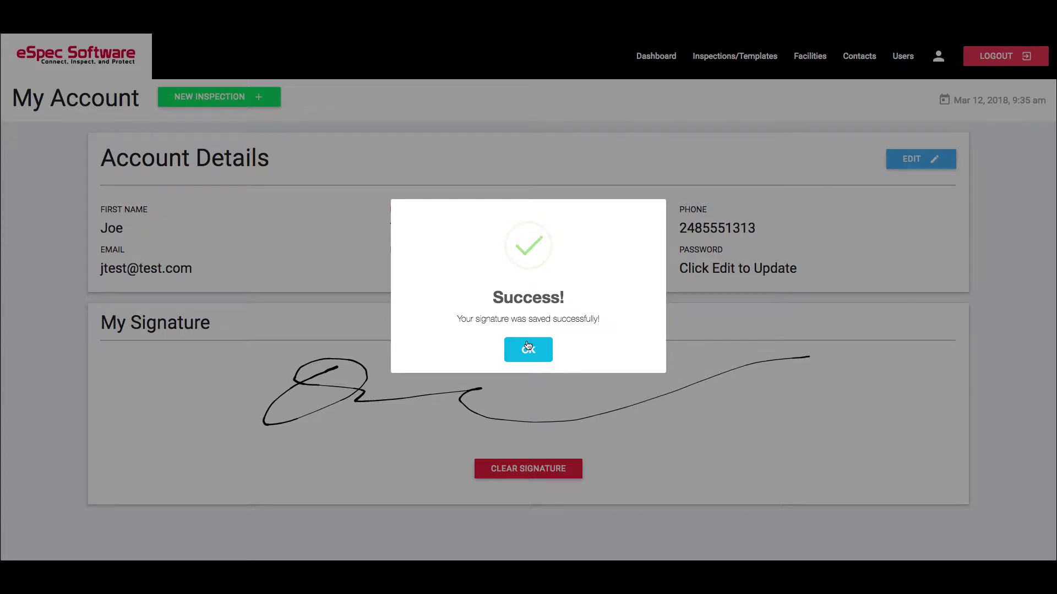
{"action": "left_click", "coordinate": [527, 348]}
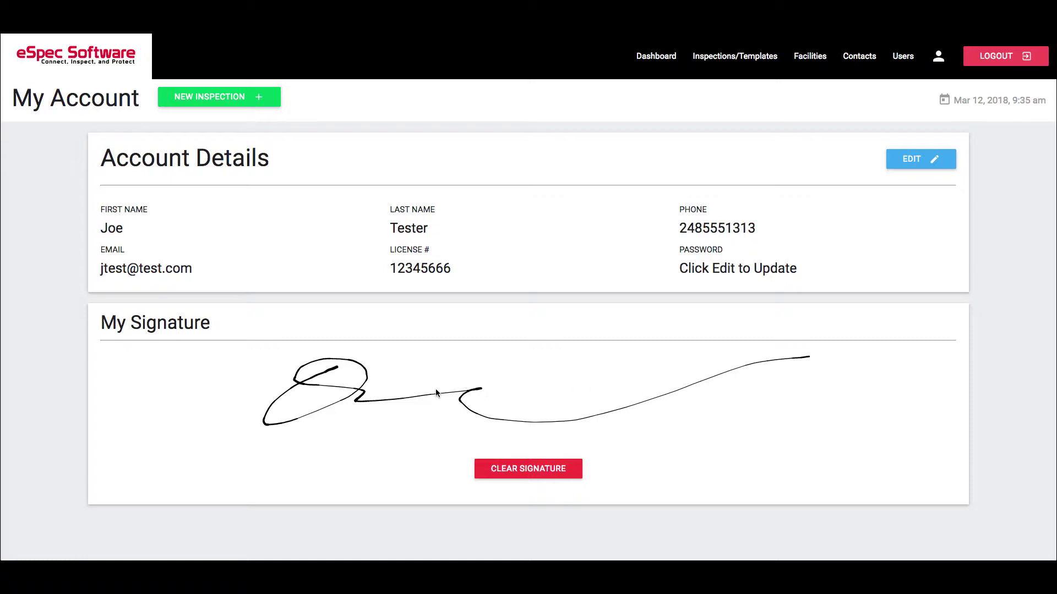
Clear the previously saved signature and confirm its removal
{"action": "left_click", "coordinate": [507, 469]}
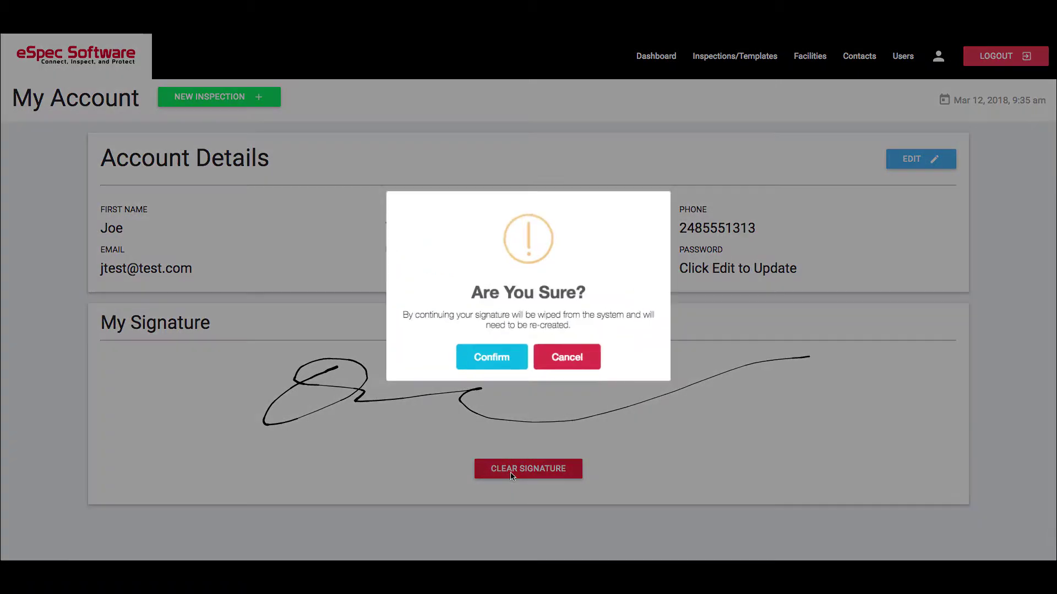
{"action": "left_click", "coordinate": [492, 358]}
{"action": "left_click", "coordinate": [532, 358]}
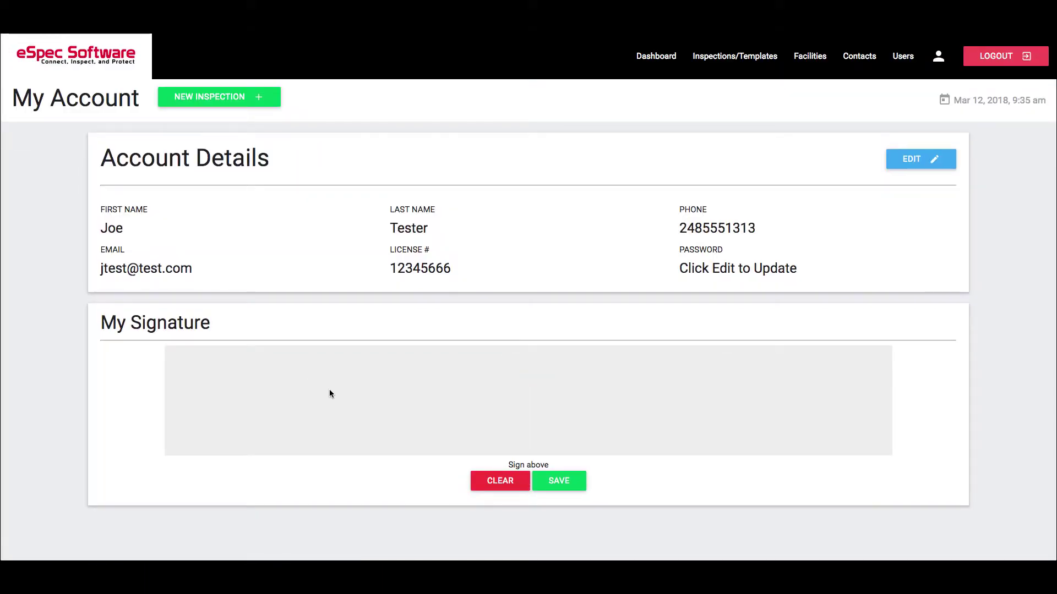
Draw a new signature on the pad and save it
{"action": "mouse_move", "coordinate": [328, 392]}
{"action": "left_mouse_down"}
{"action": "mouse_move", "coordinate": [315, 406]}
{"action": "mouse_move", "coordinate": [496, 417]}
{"action": "mouse_move", "coordinate": [769, 408]}
{"action": "left_mouse_up"}
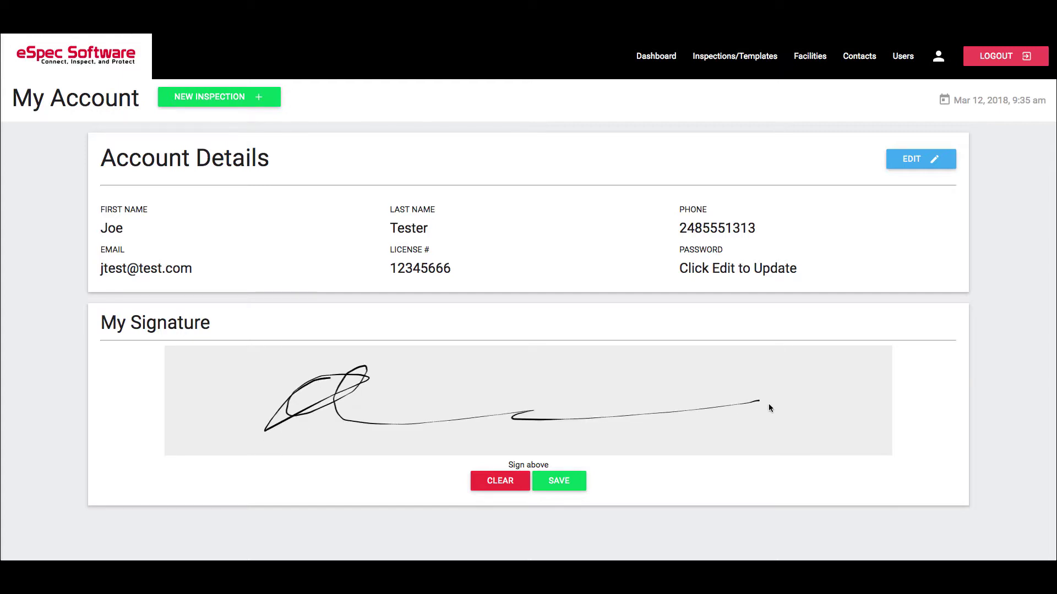
{"action": "left_click", "coordinate": [568, 484]}
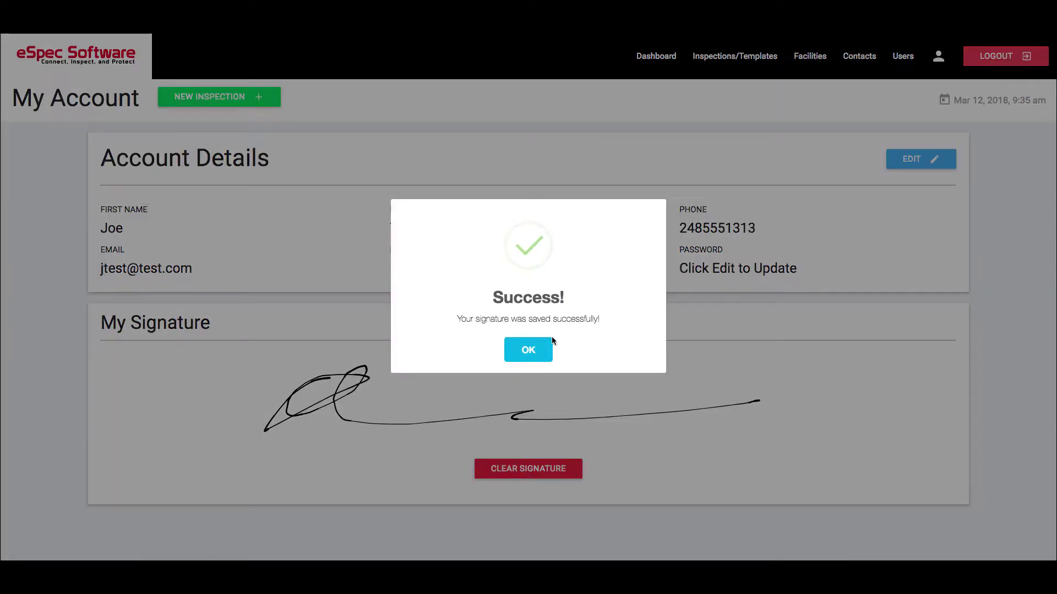
{"action": "left_click", "coordinate": [534, 352]}
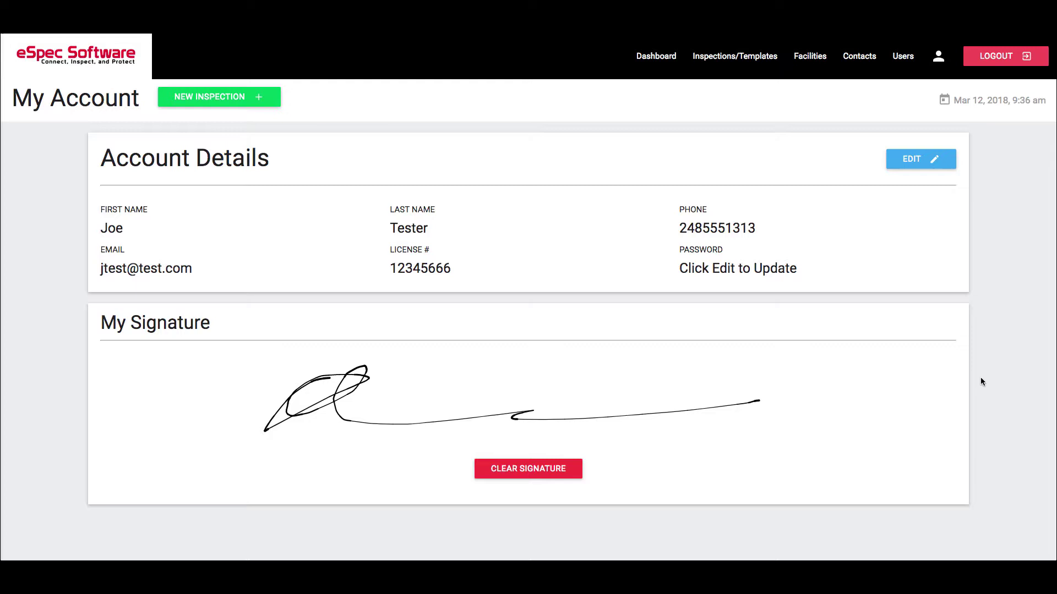
Clear the saved signature, draw a replacement on the pad, and save it
{"action": "left_click", "coordinate": [529, 470]}
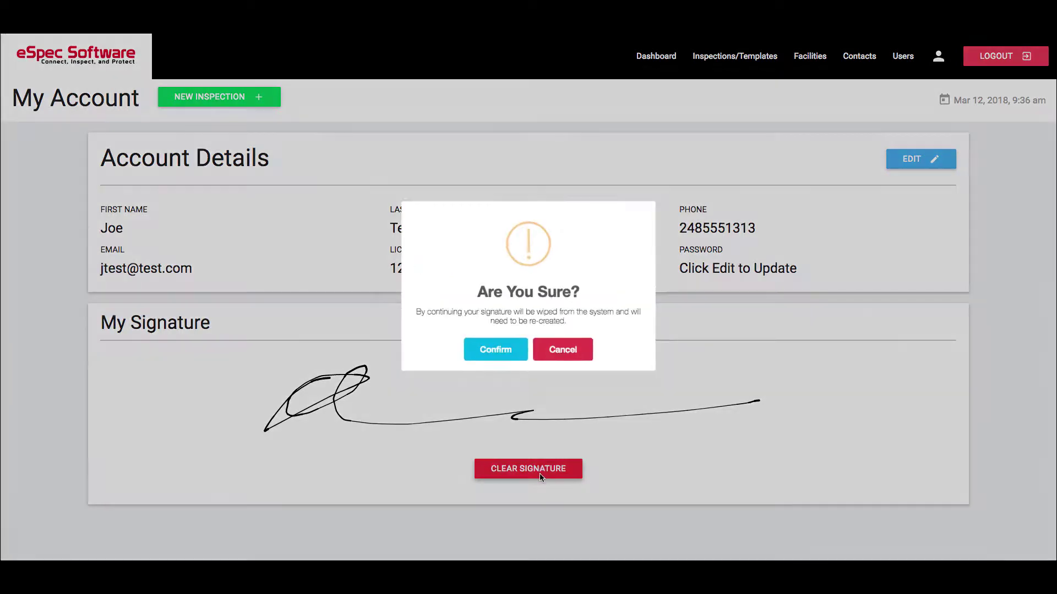
{"action": "left_click", "coordinate": [514, 361]}
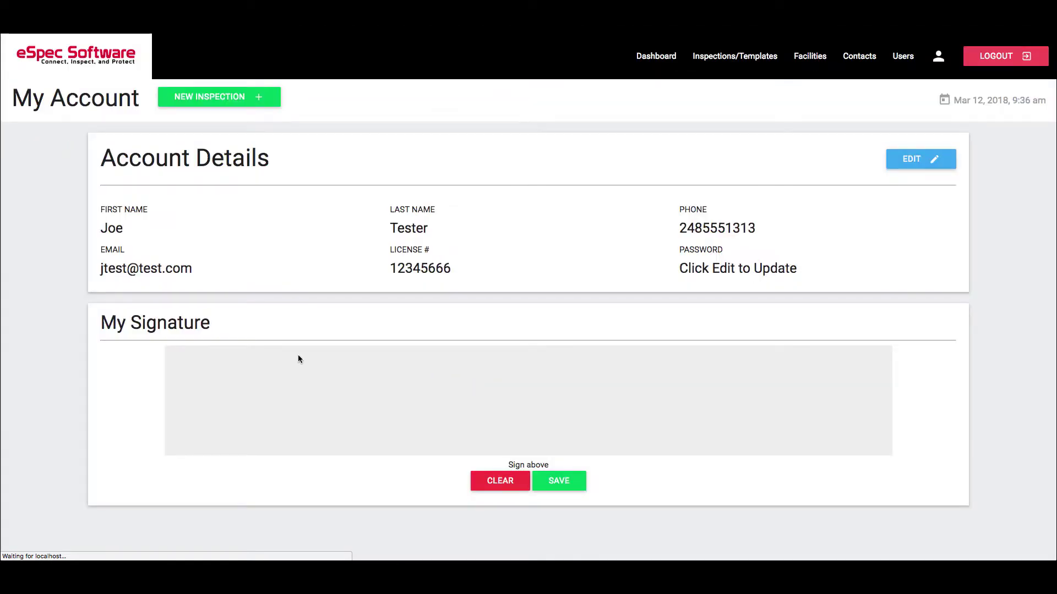
{"action": "mouse_move", "coordinate": [323, 366]}
{"action": "left_mouse_down"}
{"action": "mouse_move", "coordinate": [223, 394]}
{"action": "mouse_move", "coordinate": [351, 422]}
{"action": "mouse_move", "coordinate": [739, 381]}
{"action": "left_mouse_up"}
{"action": "left_click", "coordinate": [559, 482]}
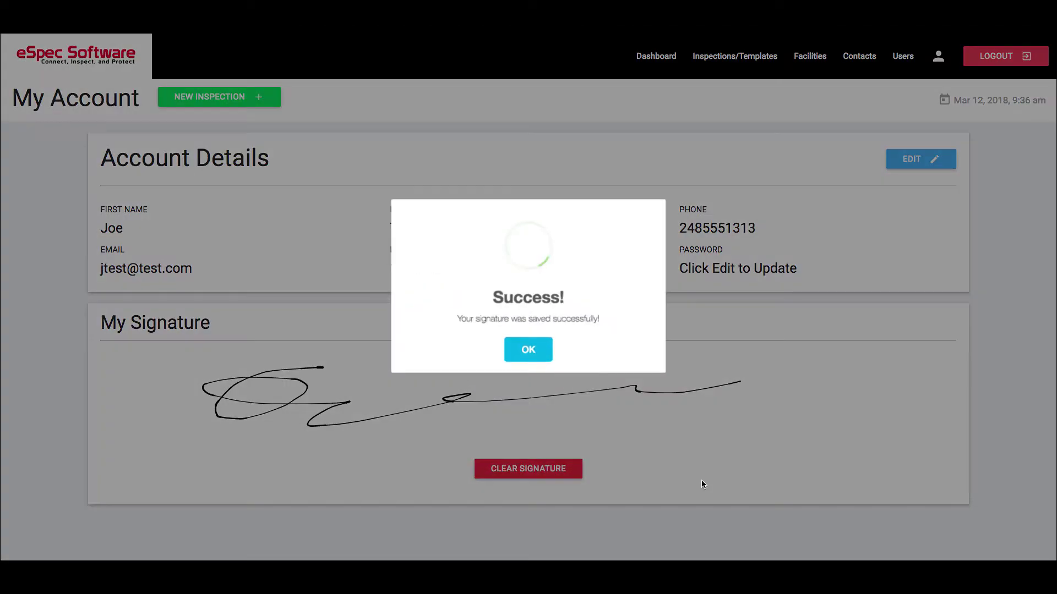
{"action": "left_click", "coordinate": [529, 352]}
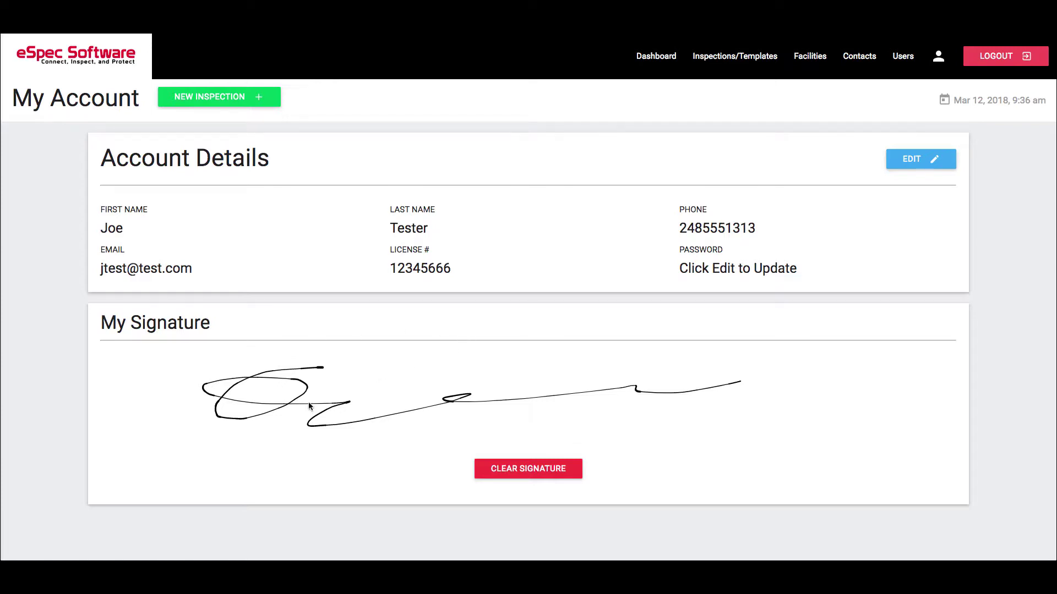
Open the Test Facility Q3 2018 inspection from the active inspections list
{"action": "left_click", "coordinate": [720, 58]}
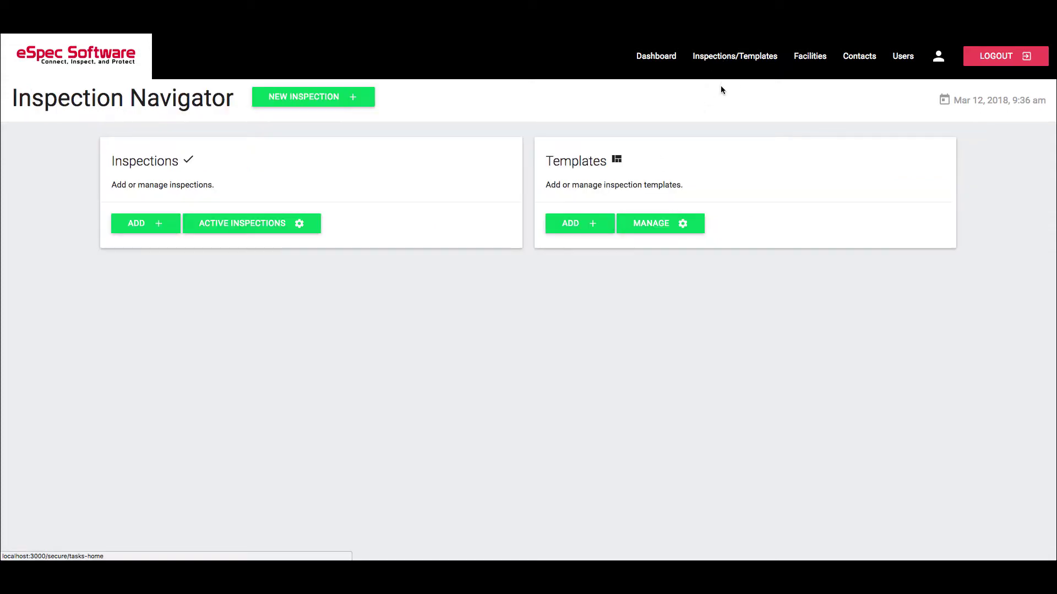
{"action": "left_click", "coordinate": [288, 225]}
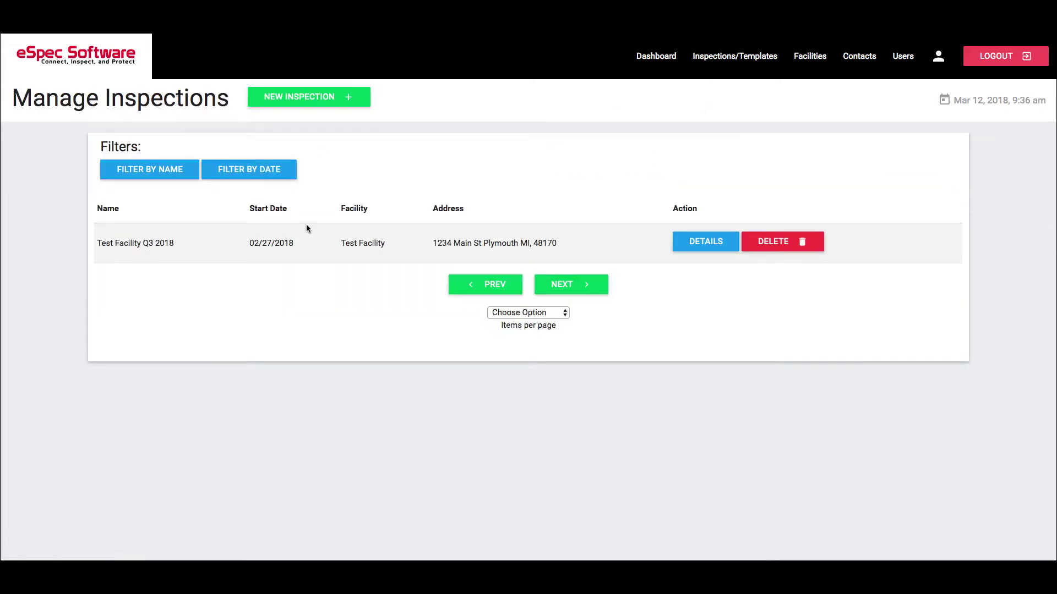
{"action": "left_click", "coordinate": [697, 246]}
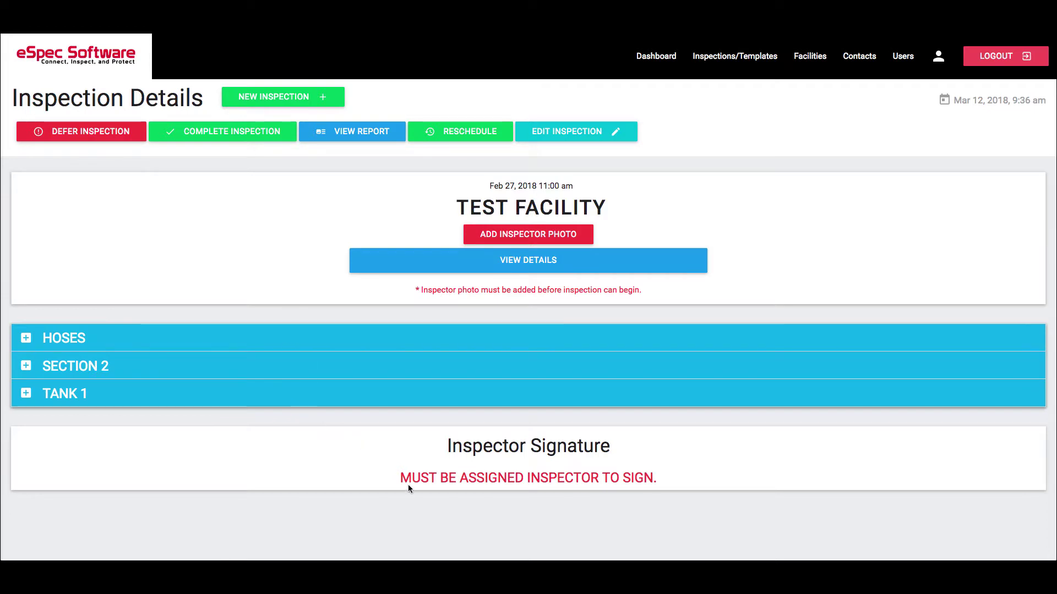
Review its contact and location details and the warning that only the assigned inspector signs
{"action": "mouse_move", "coordinate": [404, 487]}
{"action": "left_mouse_down"}
{"action": "mouse_move", "coordinate": [647, 491]}
{"action": "mouse_move", "coordinate": [649, 478]}
{"action": "mouse_move", "coordinate": [395, 478]}
{"action": "left_mouse_up"}
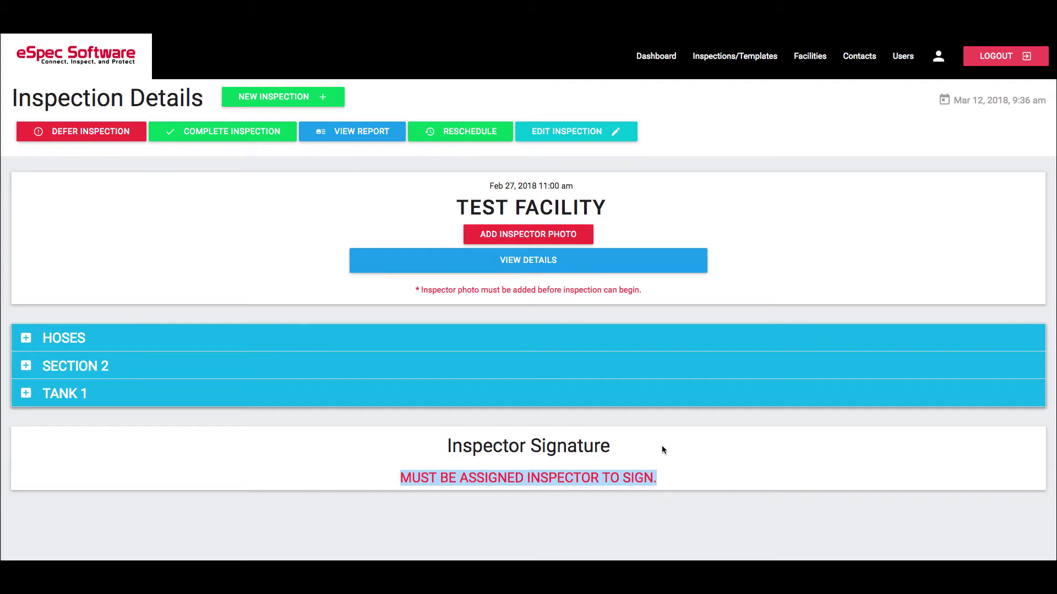
{"action": "left_click", "coordinate": [529, 261]}
{"action": "scroll", "coordinate": [347, 330], "scroll_direction": "down", "scroll_amount": 3}
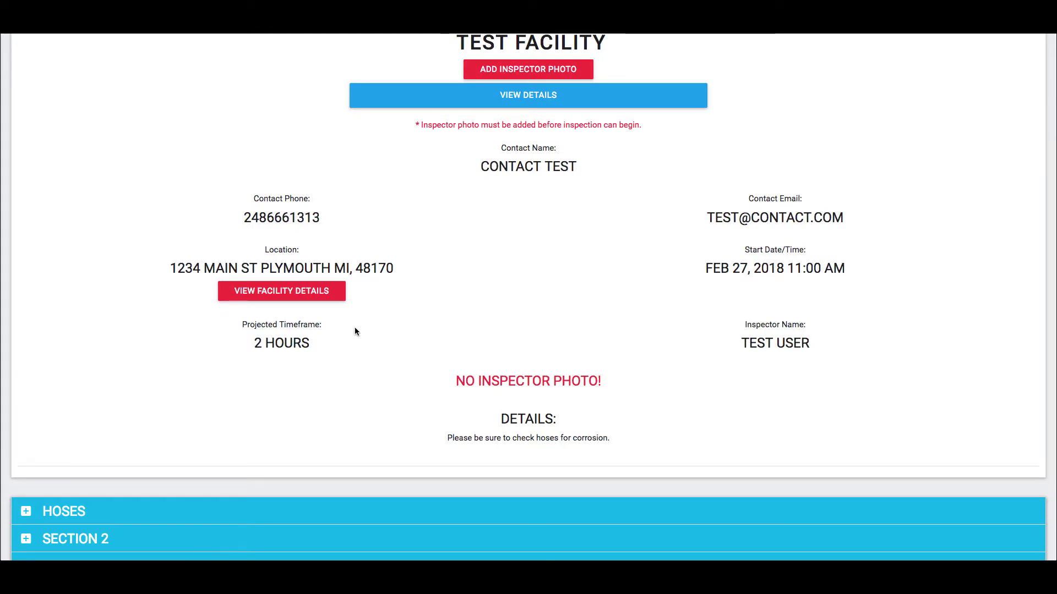
{"action": "scroll", "coordinate": [525, 278], "scroll_direction": "up", "scroll_amount": 3}
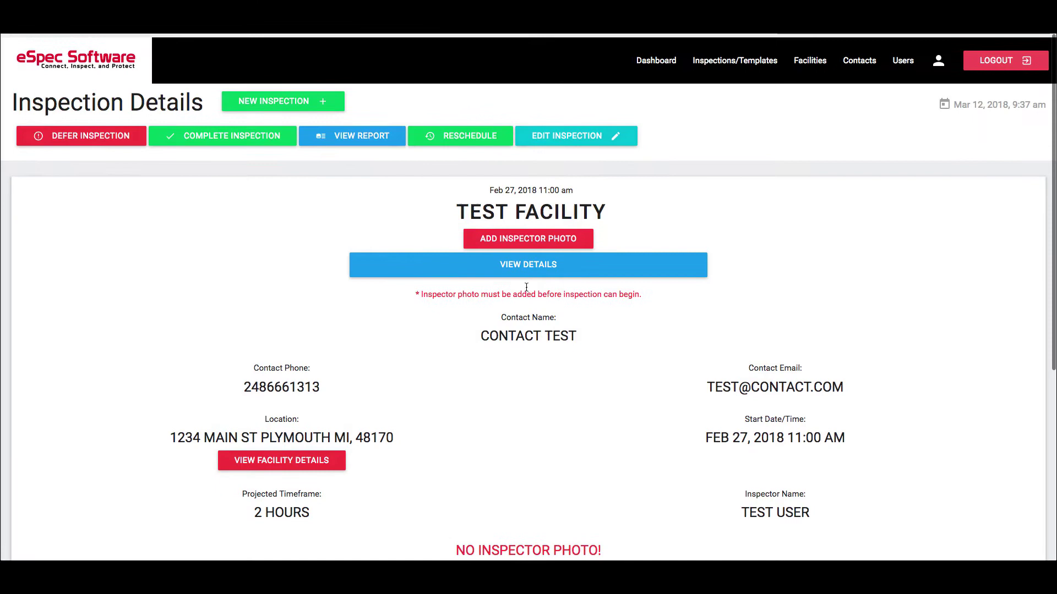
{"action": "left_click", "coordinate": [521, 268]}
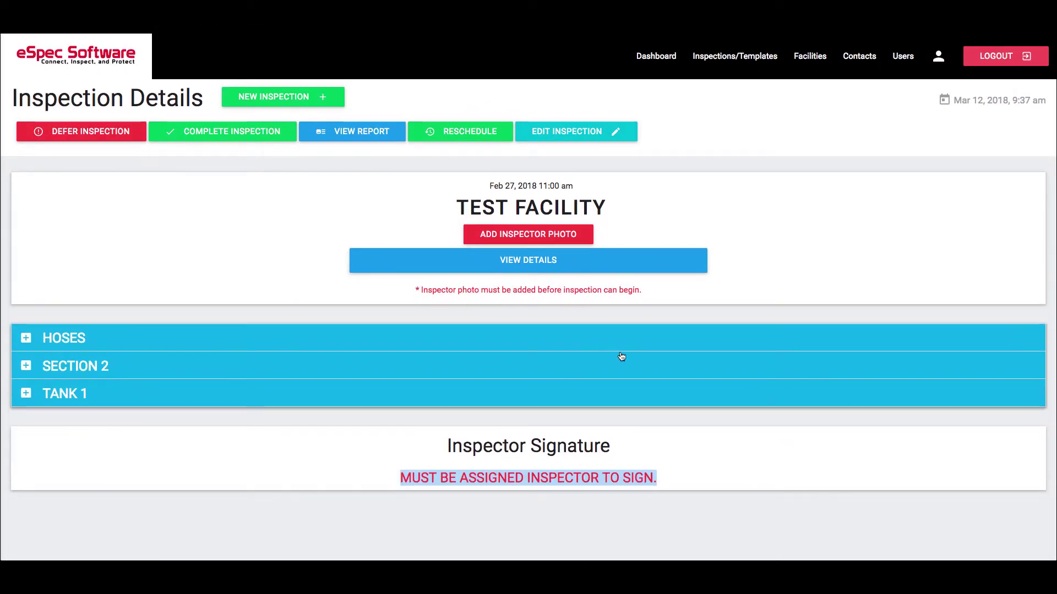
{"action": "left_click", "coordinate": [661, 477]}
Reassign the Test Facility inspection to the other inspector, complete the task, and reopen it from the Dashboard
{"action": "left_click", "coordinate": [584, 134]}
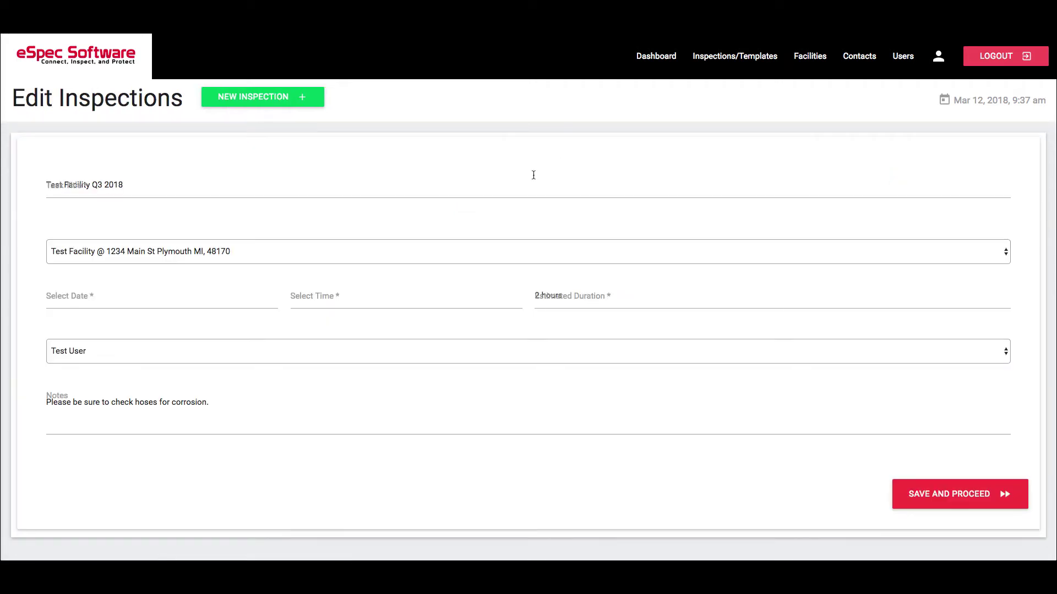
{"action": "left_click", "coordinate": [372, 363]}
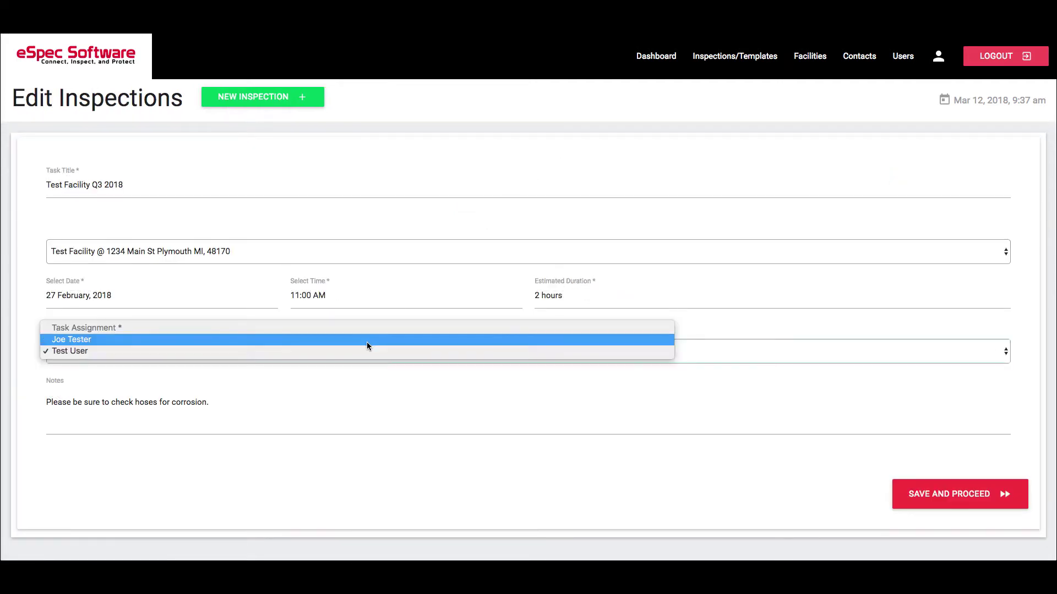
{"action": "left_click", "coordinate": [366, 341]}
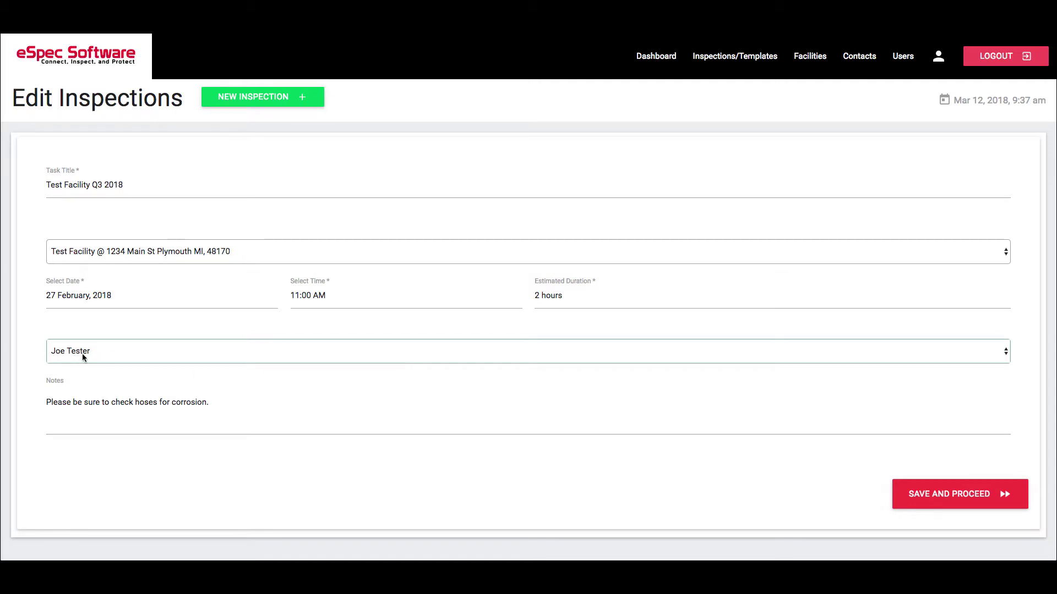
{"action": "left_click", "coordinate": [978, 494]}
{"action": "left_click", "coordinate": [957, 394]}
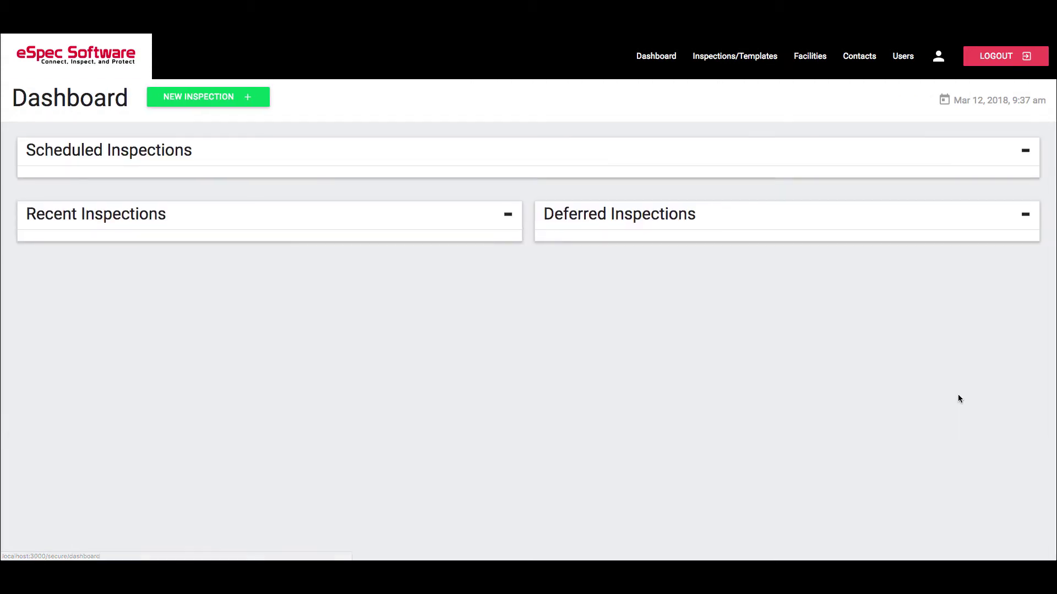
{"action": "left_click", "coordinate": [220, 206]}
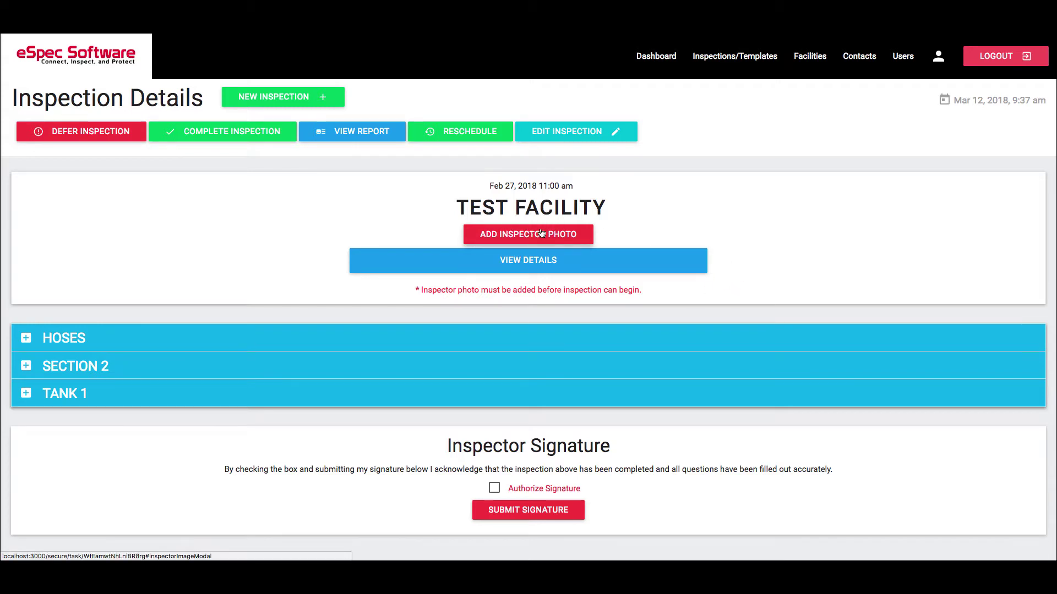
Authorize and submit the saved signature on the Test Facility inspection, confirming the signing
{"action": "left_click", "coordinate": [240, 348]}
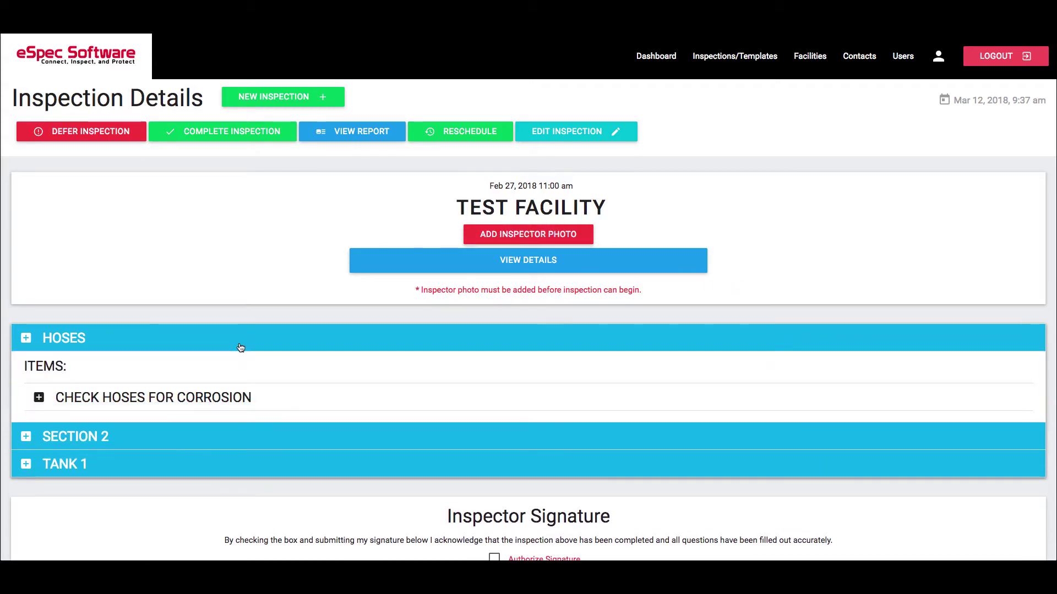
{"action": "left_click", "coordinate": [240, 347]}
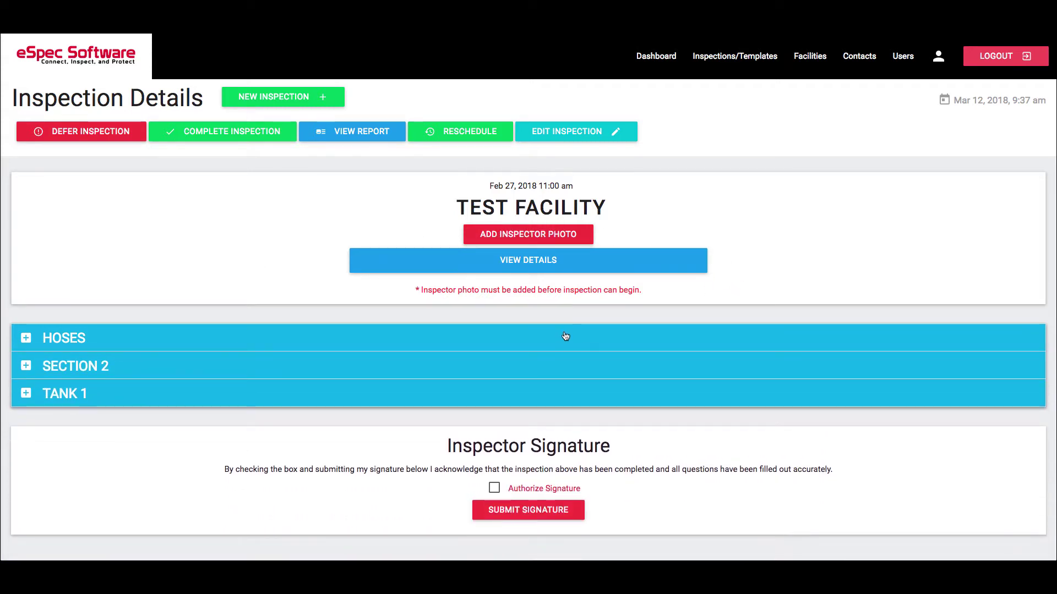
{"action": "left_click", "coordinate": [495, 490]}
{"action": "left_click", "coordinate": [517, 511]}
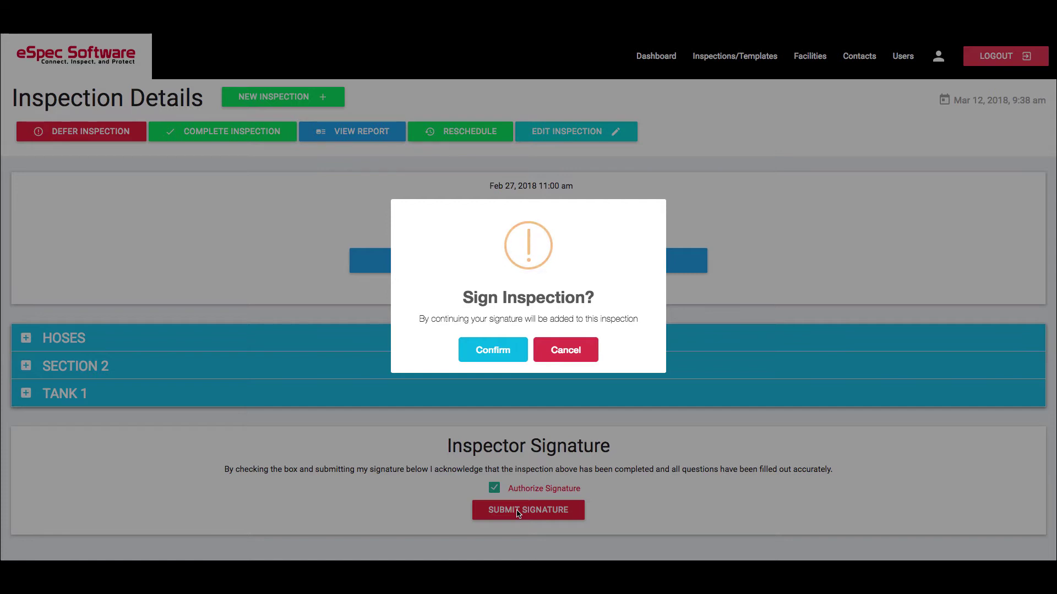
{"action": "left_click", "coordinate": [489, 350]}
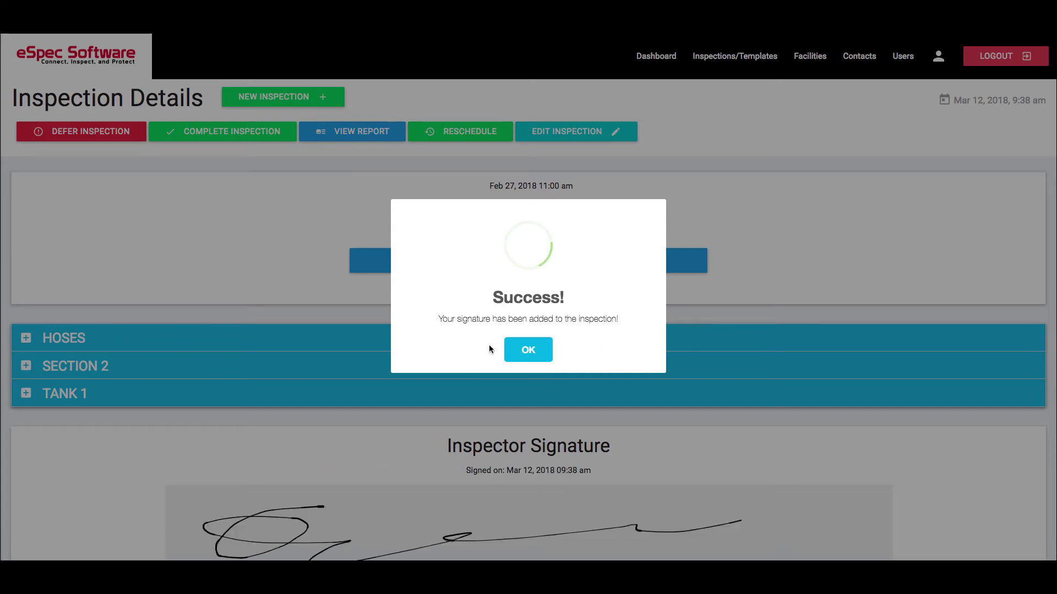
Dismiss the success message and scroll to check the Inspector Signature block and signed date
{"action": "left_click", "coordinate": [517, 350]}
{"action": "scroll", "coordinate": [561, 346], "scroll_direction": "down", "scroll_amount": 3}
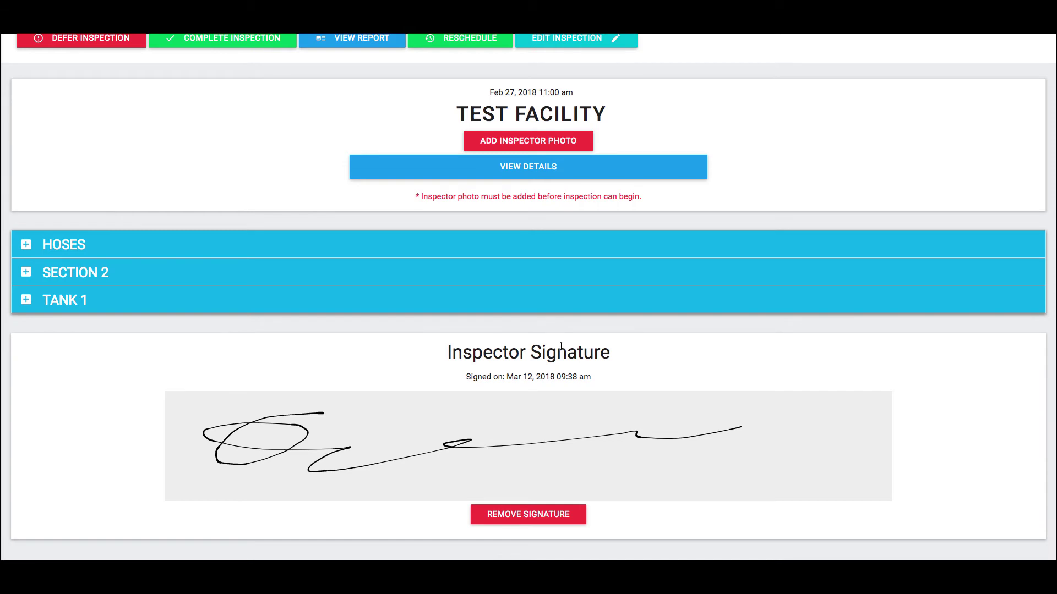
{"action": "scroll", "coordinate": [356, 363], "scroll_direction": "up", "scroll_amount": 3}
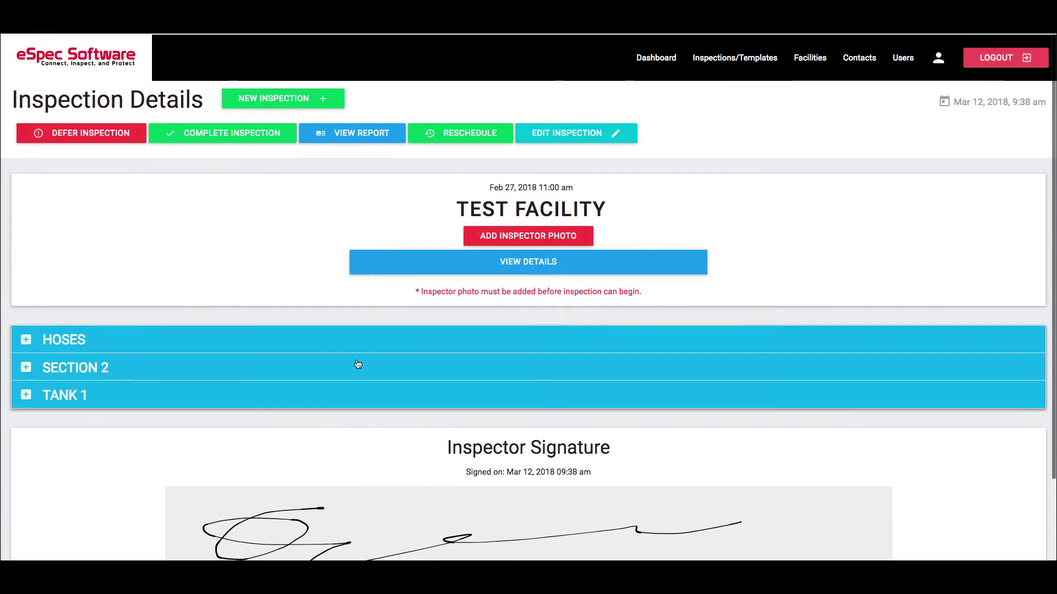
{"action": "scroll", "coordinate": [339, 404], "scroll_direction": "down", "scroll_amount": 3}
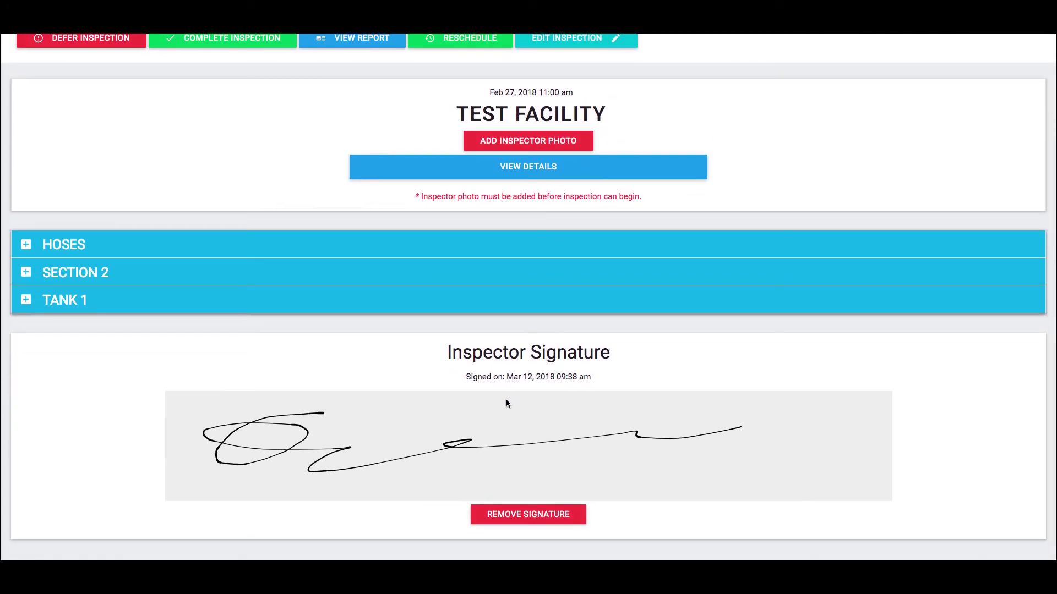
{"action": "scroll", "coordinate": [516, 398], "scroll_direction": "up", "scroll_amount": 3}
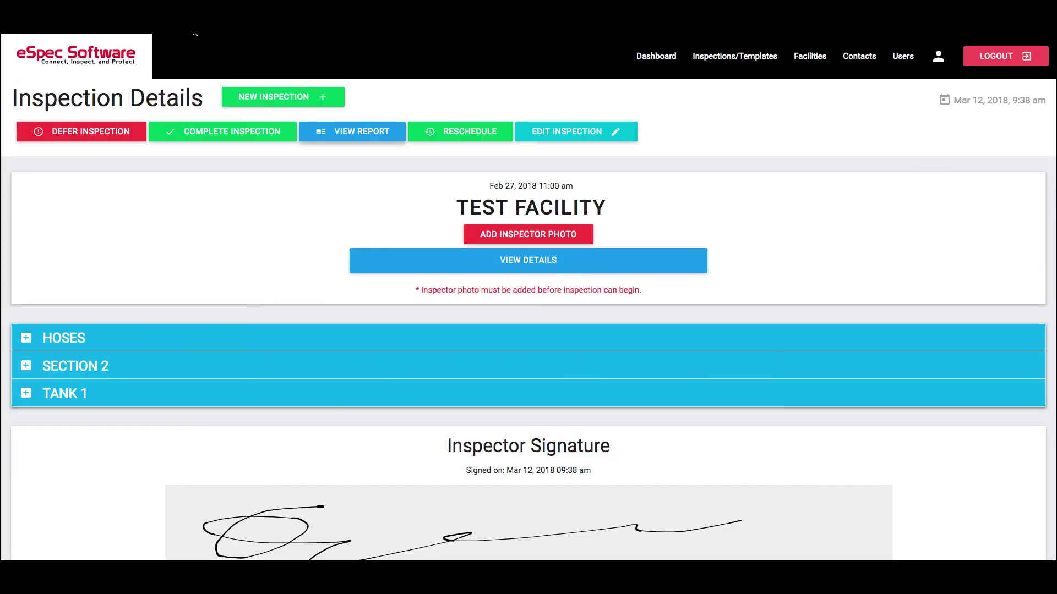
{"action": "scroll", "coordinate": [632, 472], "scroll_direction": "down", "scroll_amount": 3}
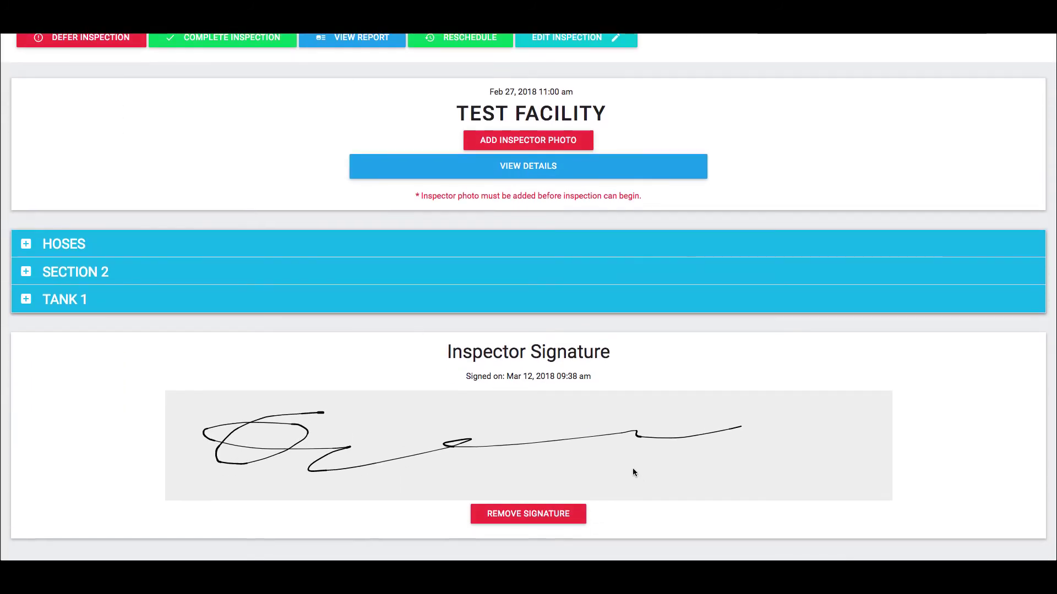
{"action": "left_click_drag", "start_coordinate": [463, 376], "coordinate": [613, 376]}
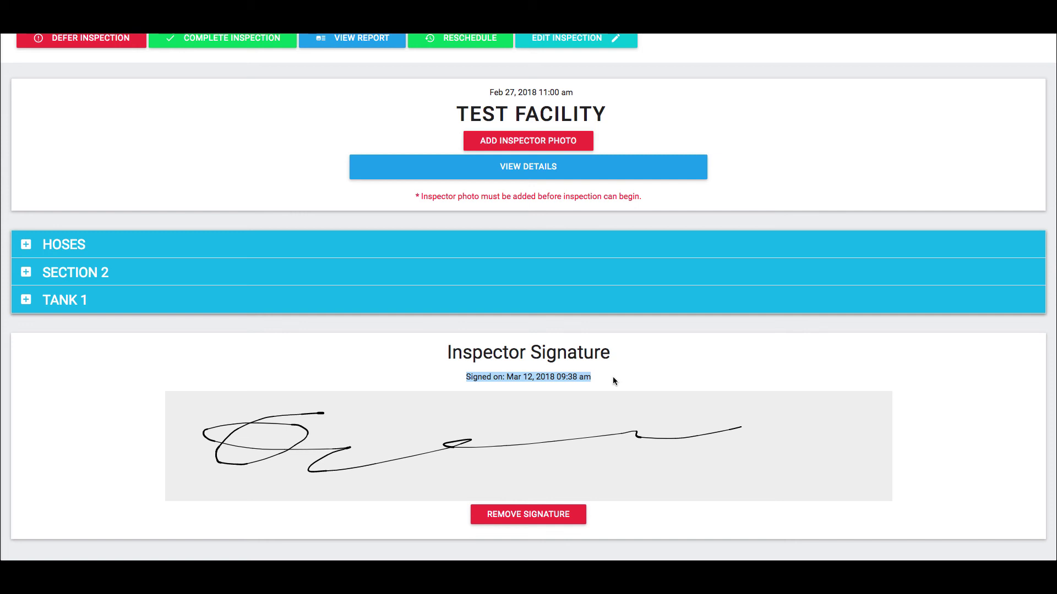
{"action": "scroll", "coordinate": [613, 377], "scroll_direction": "up", "scroll_amount": 3}
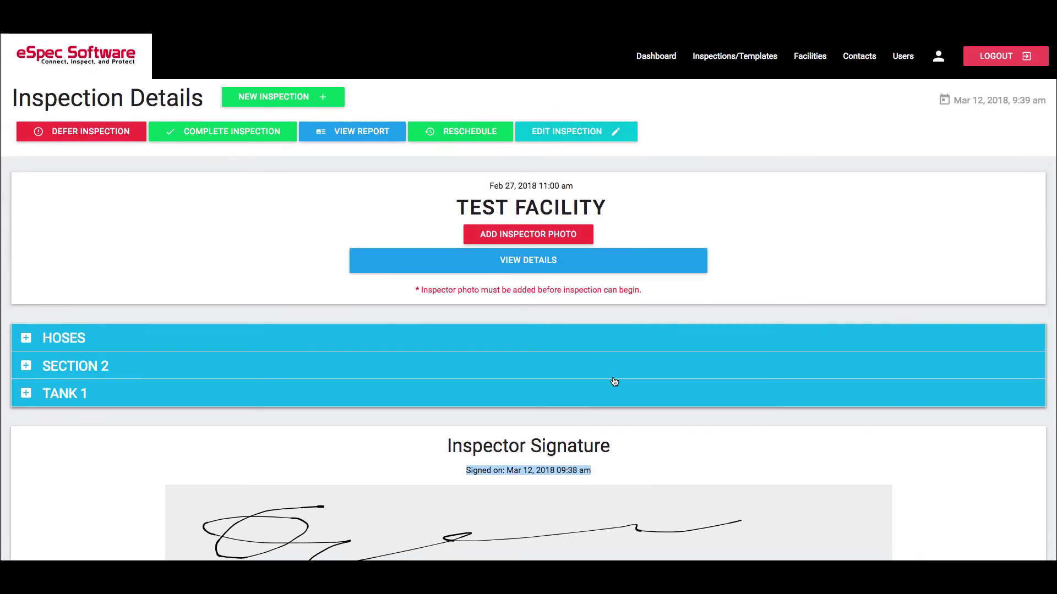